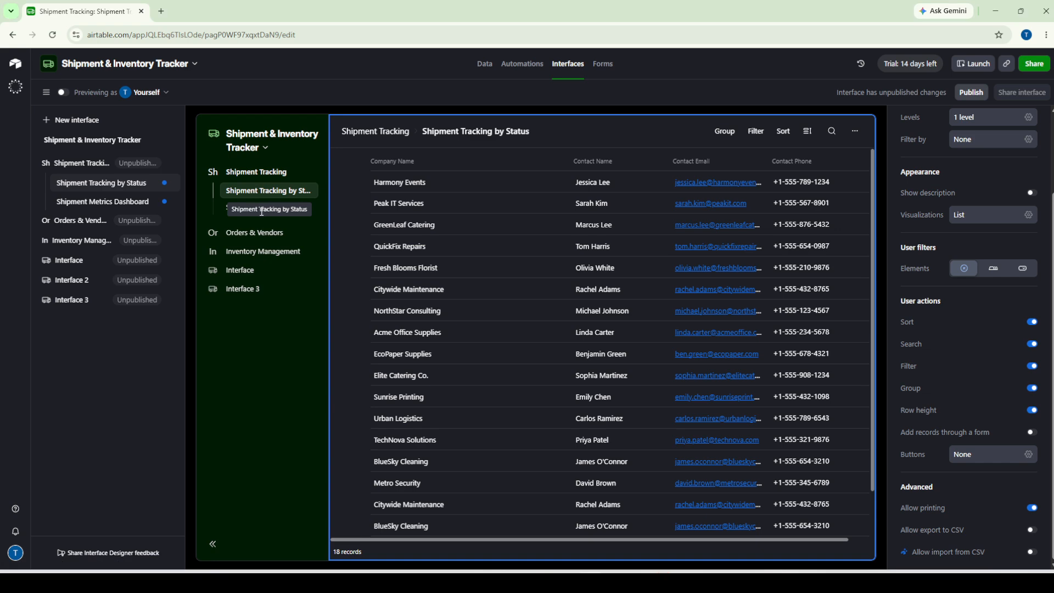
Open the Orders & Vendors 'Purchase Orders by Vendor' page in the interface editor
click(248, 240)
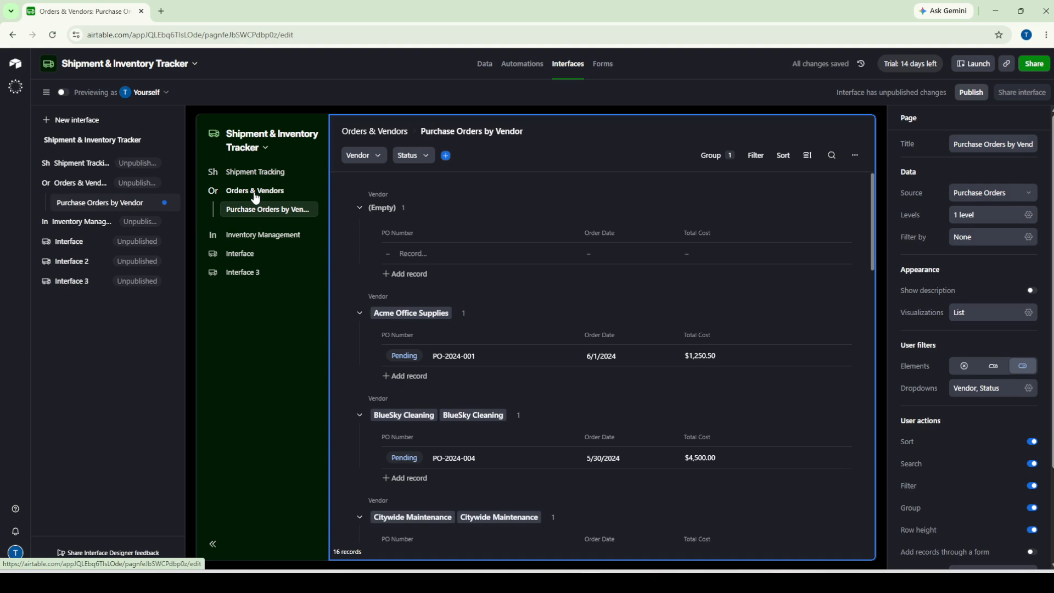
Go from Shipment Tracking to the Shipment Metrics Dashboard, then begin a new interface named Interface 4
click(255, 174)
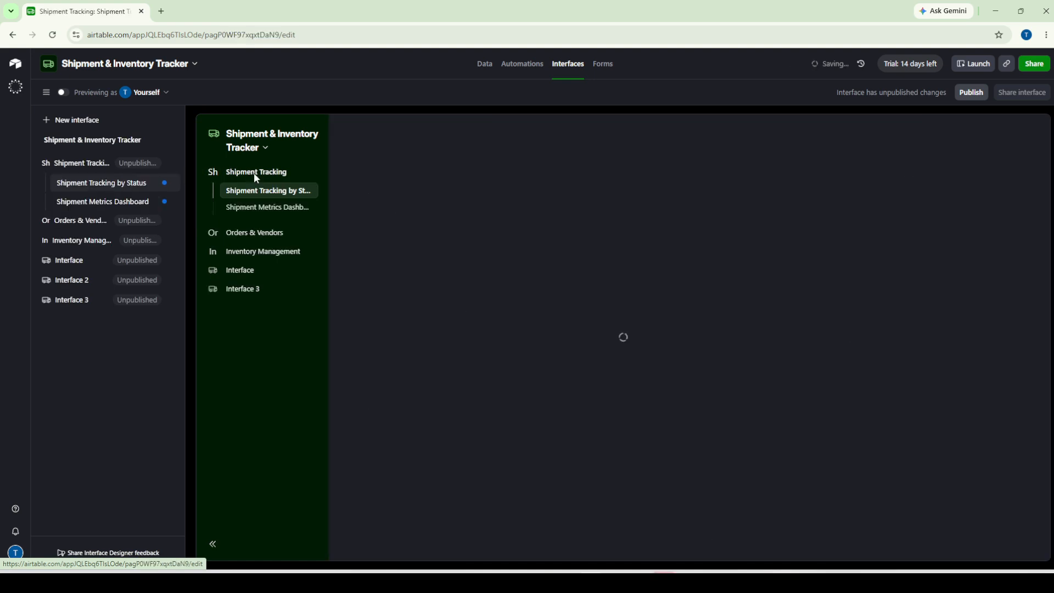
click(250, 211)
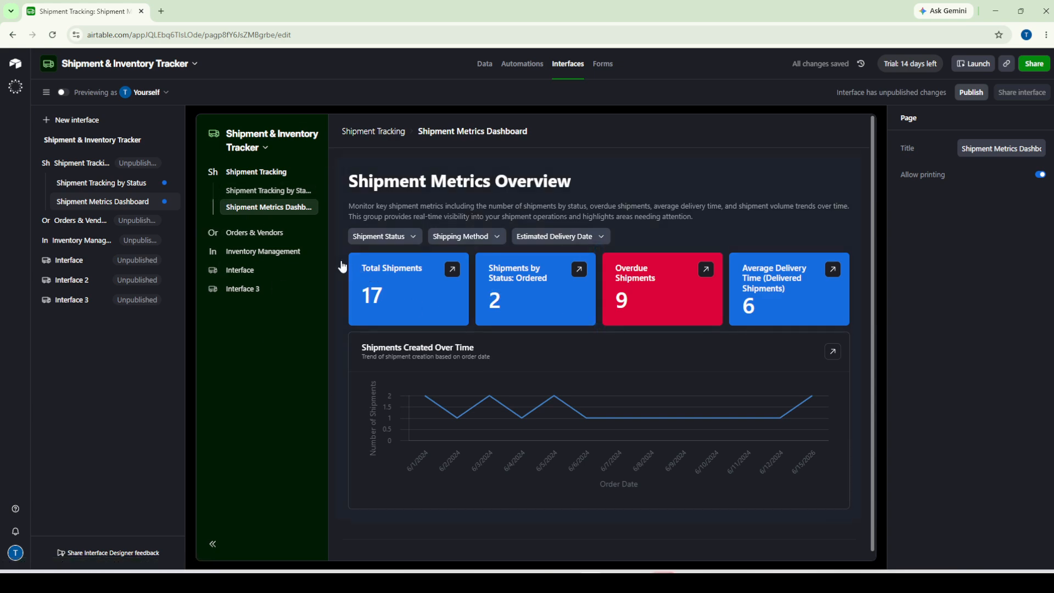
click(84, 121)
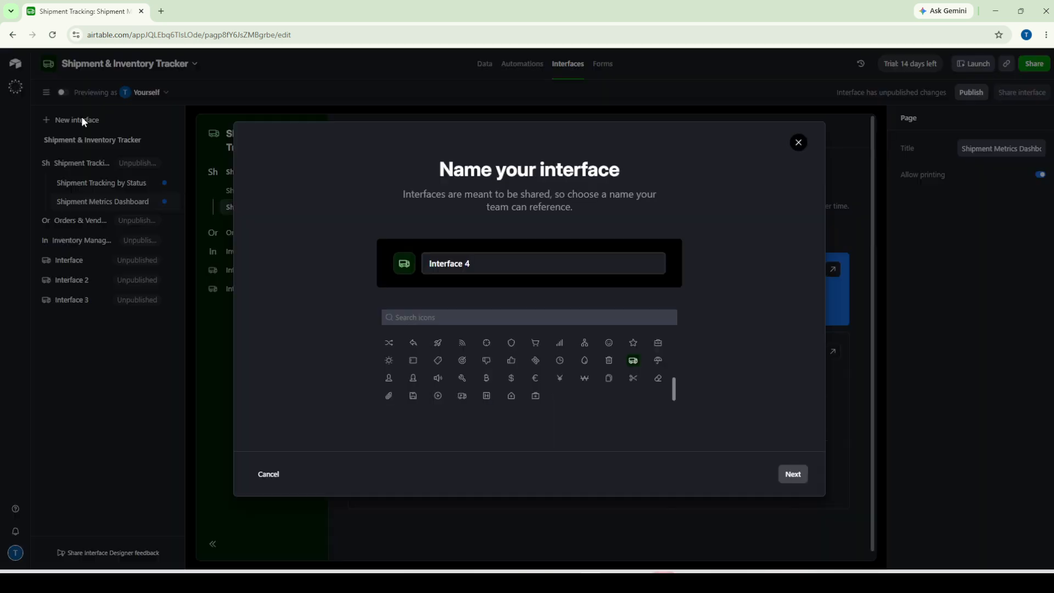
Keep the name Interface 4 and browse the layout options
click(793, 475)
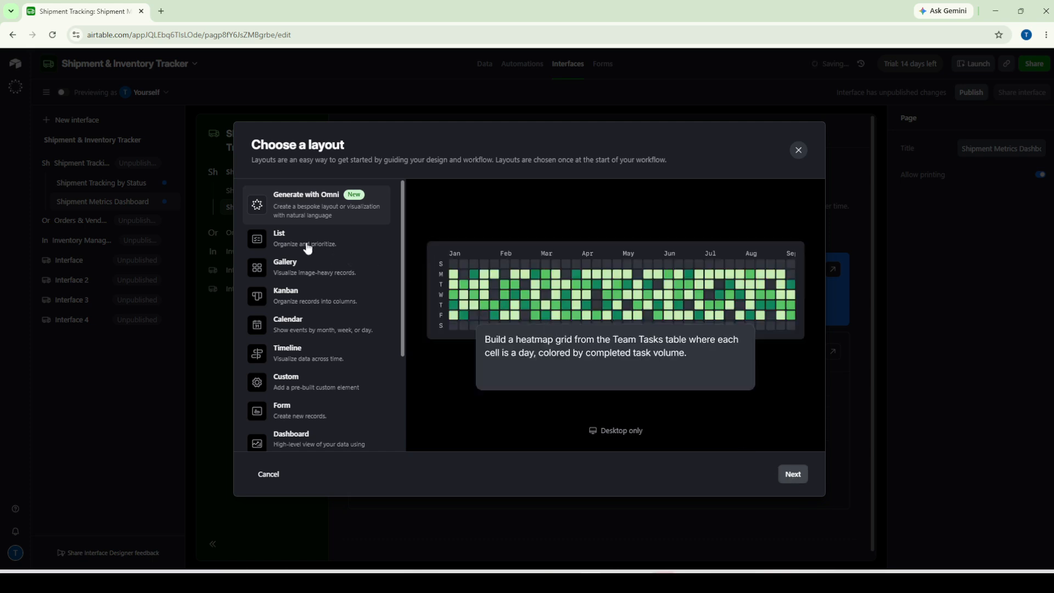
scroll(306, 269, down, 3)
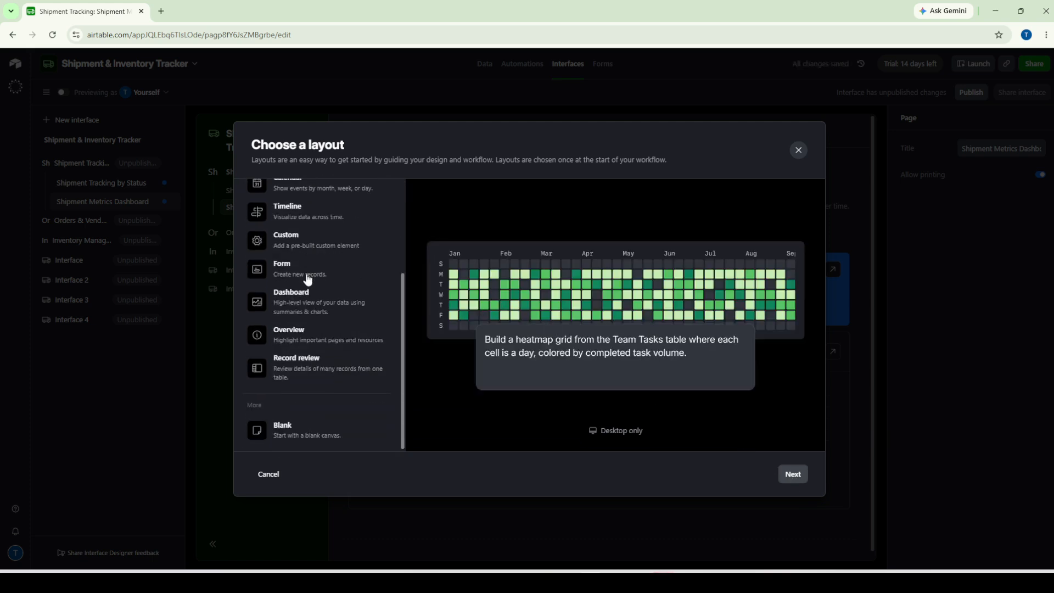
scroll(306, 280, up, 5)
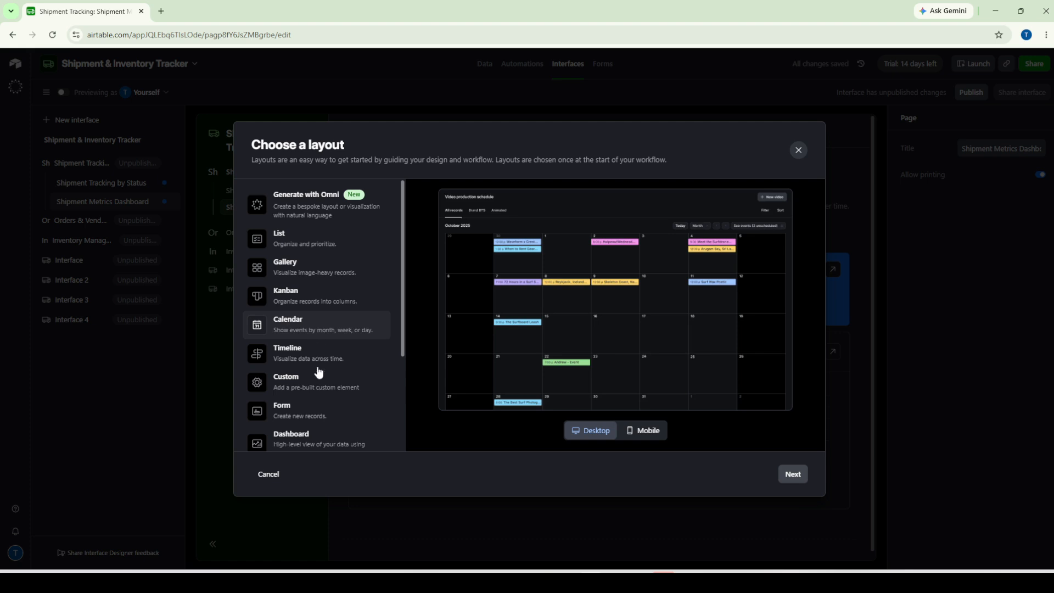
scroll(320, 387, down, 3)
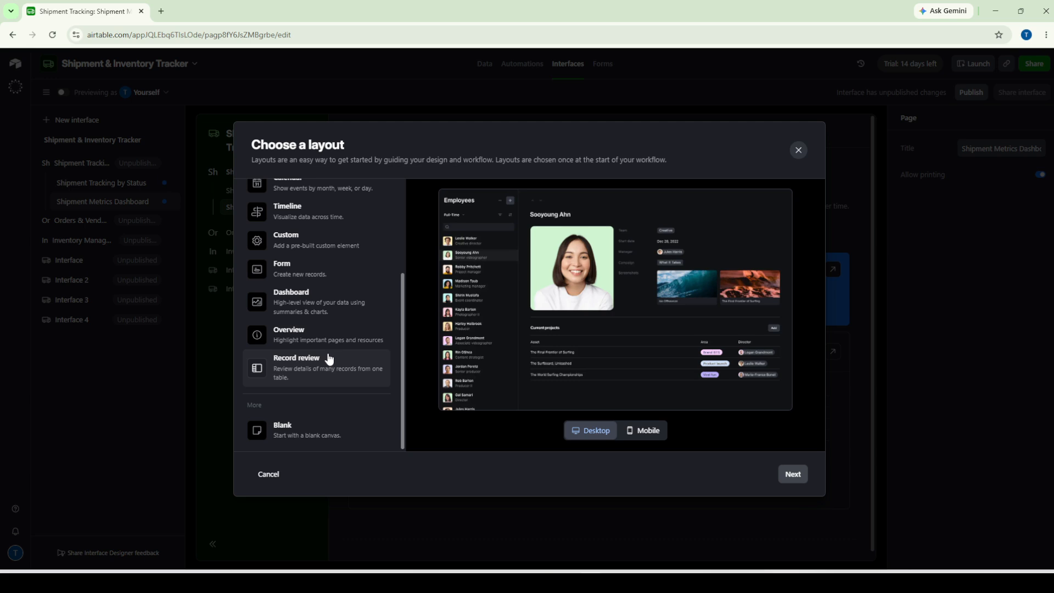
scroll(318, 360, up, 3)
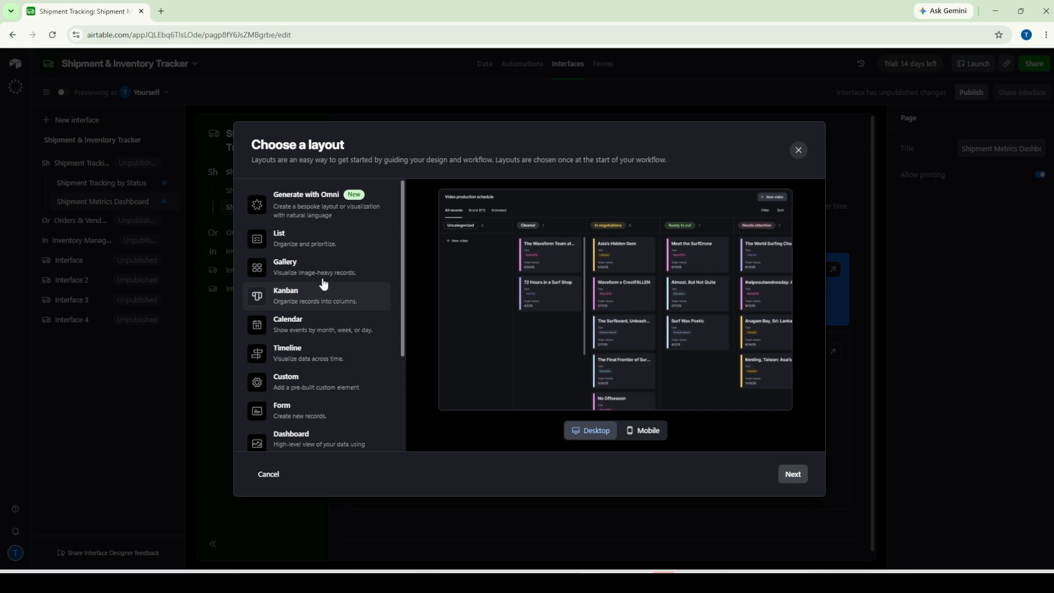
scroll(330, 339, down, 3)
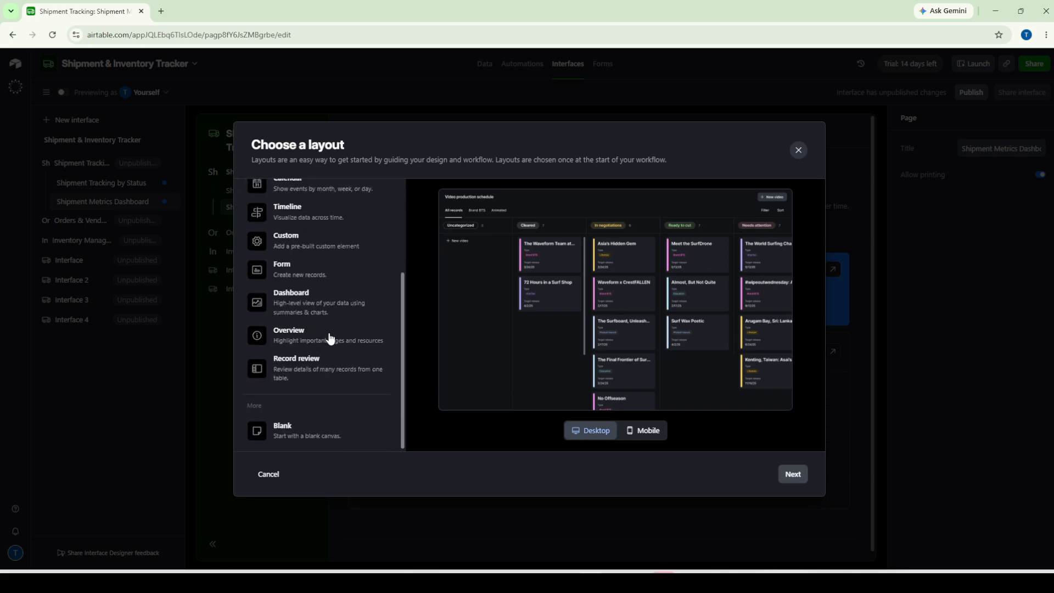
scroll(323, 351, up, 2)
scroll(311, 371, down, 2)
Preview the Blank, Gallery, Calendar and Overview layouts, then cancel creating Interface 4
click(314, 435)
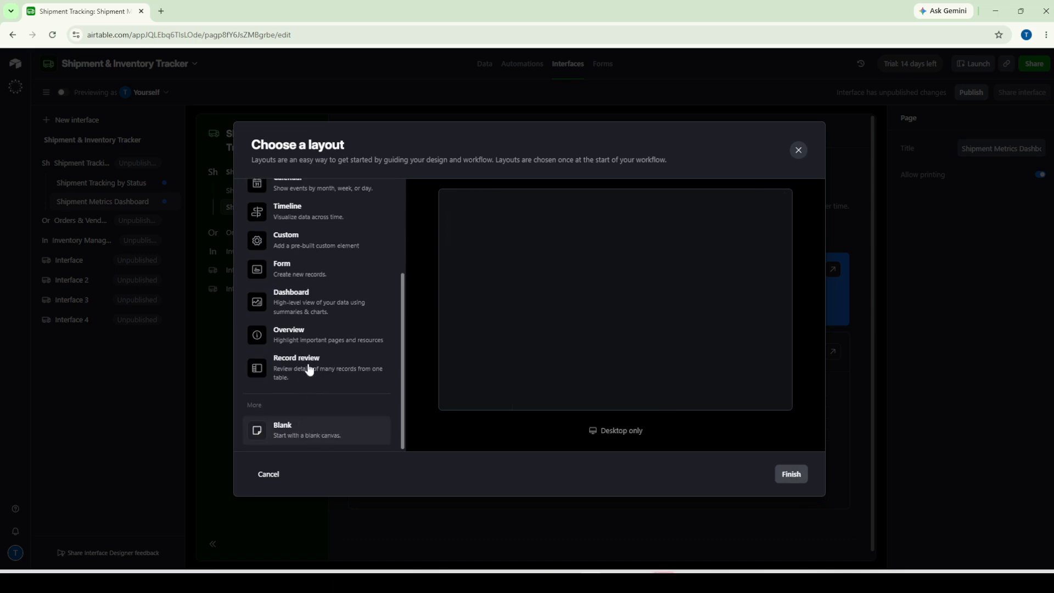
scroll(306, 365, up, 3)
click(323, 281)
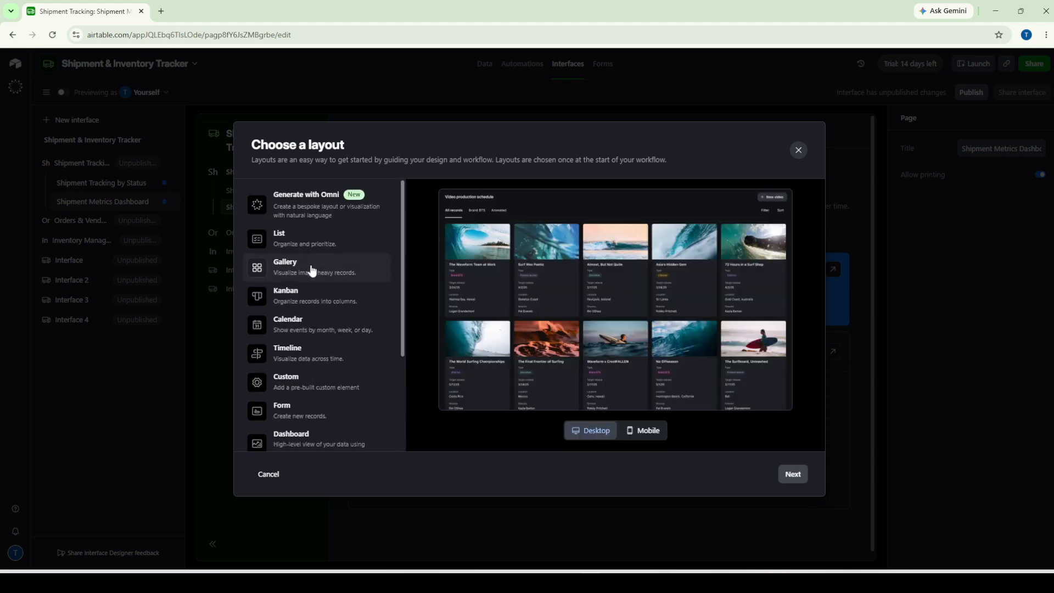
click(321, 334)
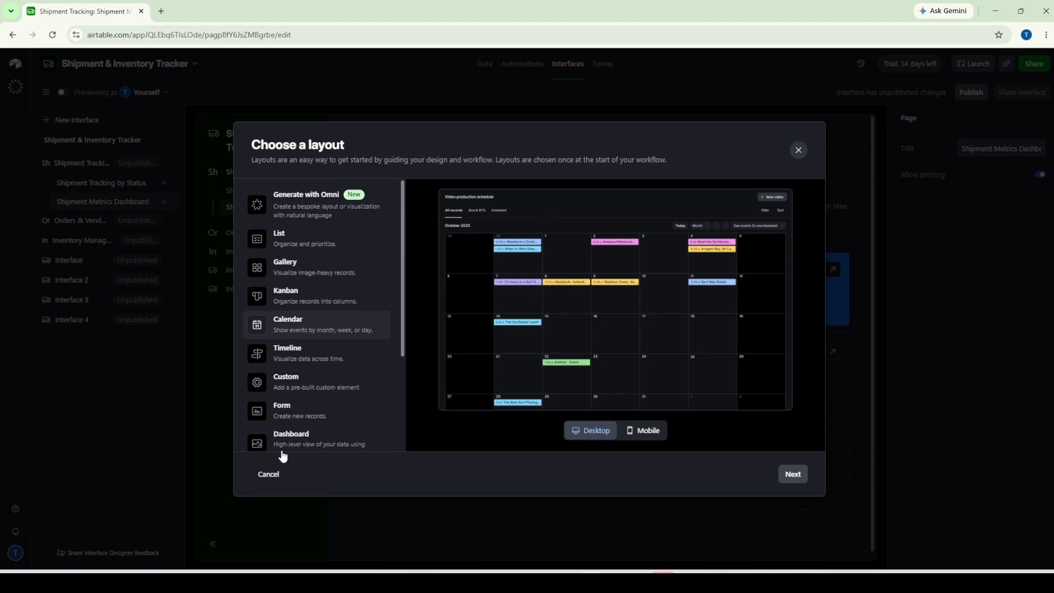
scroll(311, 384, down, 3)
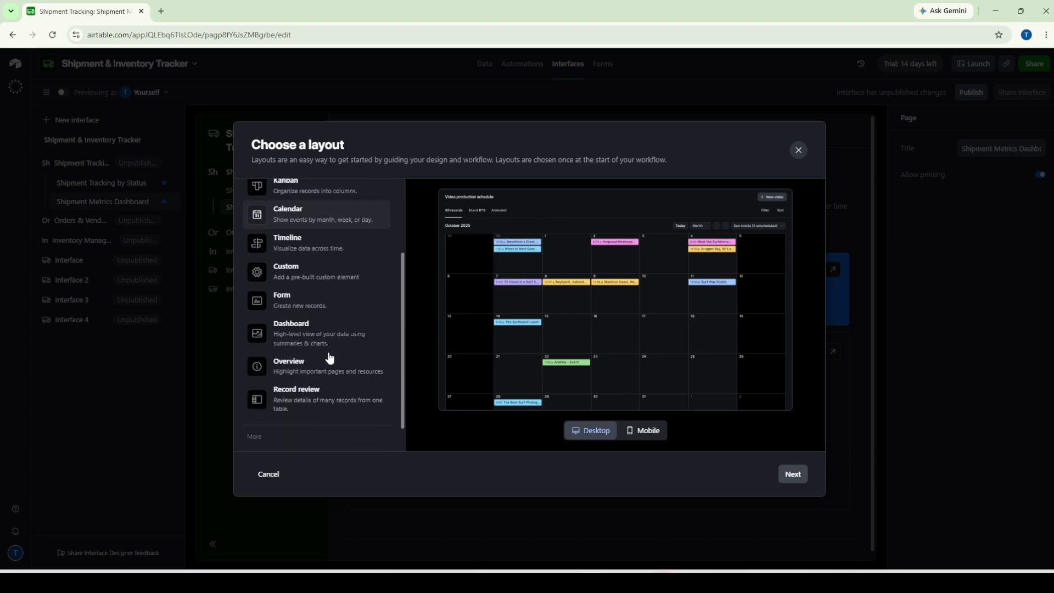
click(328, 360)
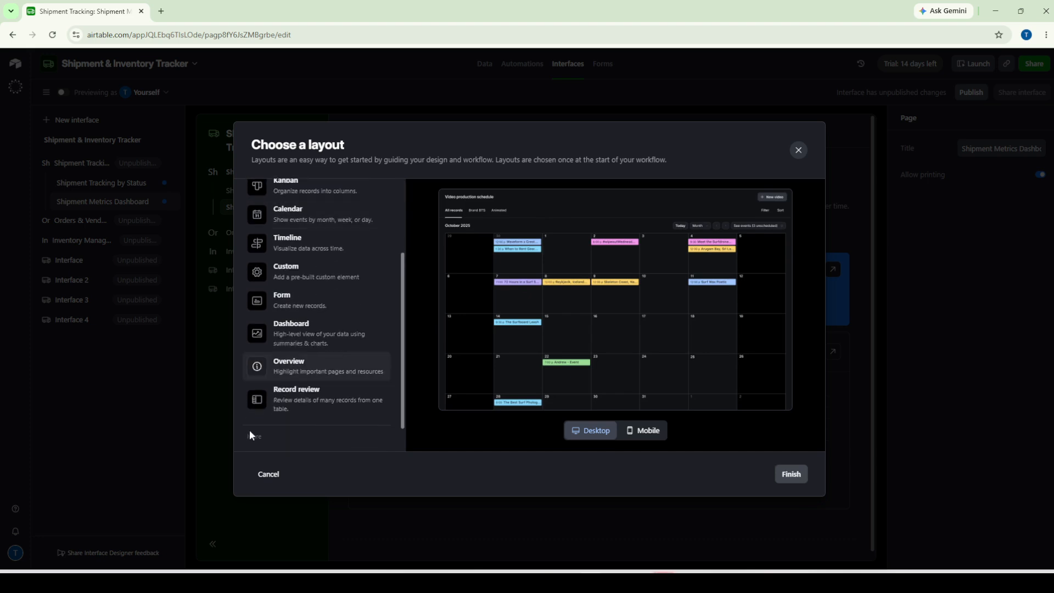
click(277, 475)
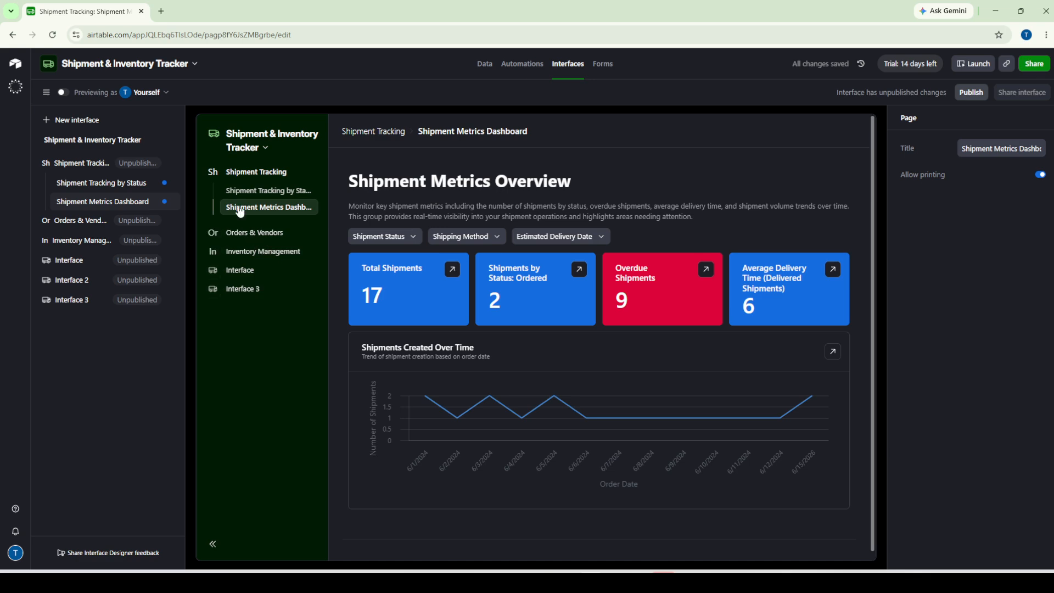
Open the Shipment Tracking by Status page and scroll through its 18 vendor records
click(260, 173)
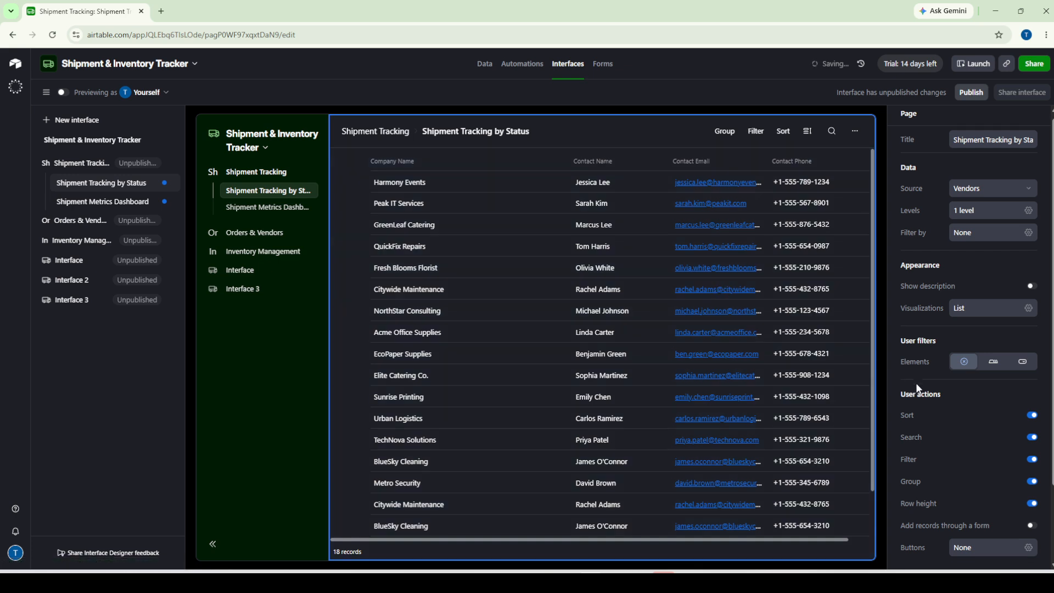
scroll(940, 342, down, 1)
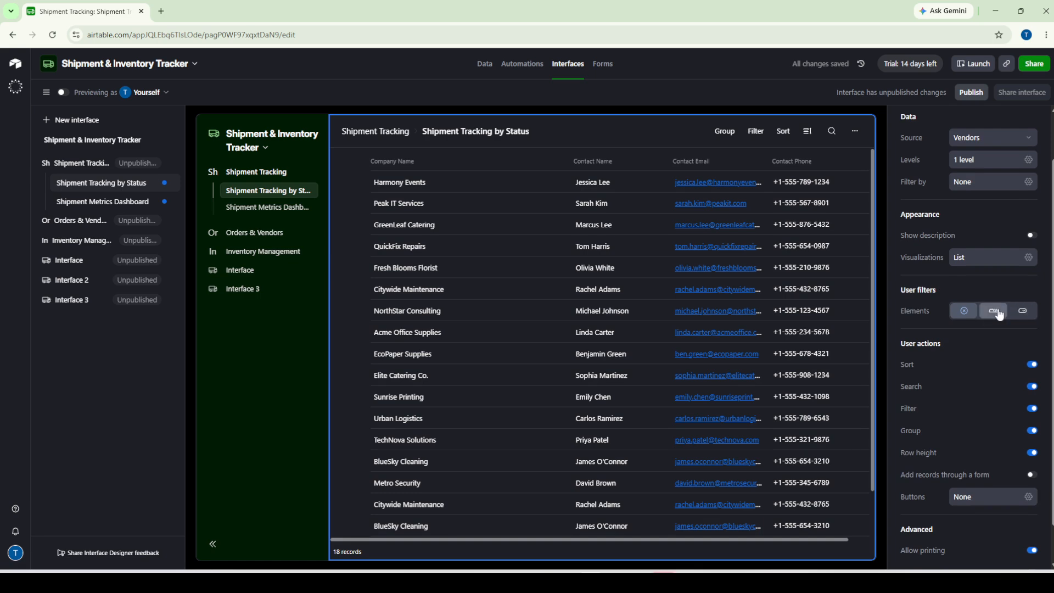
scroll(971, 354, down, 1)
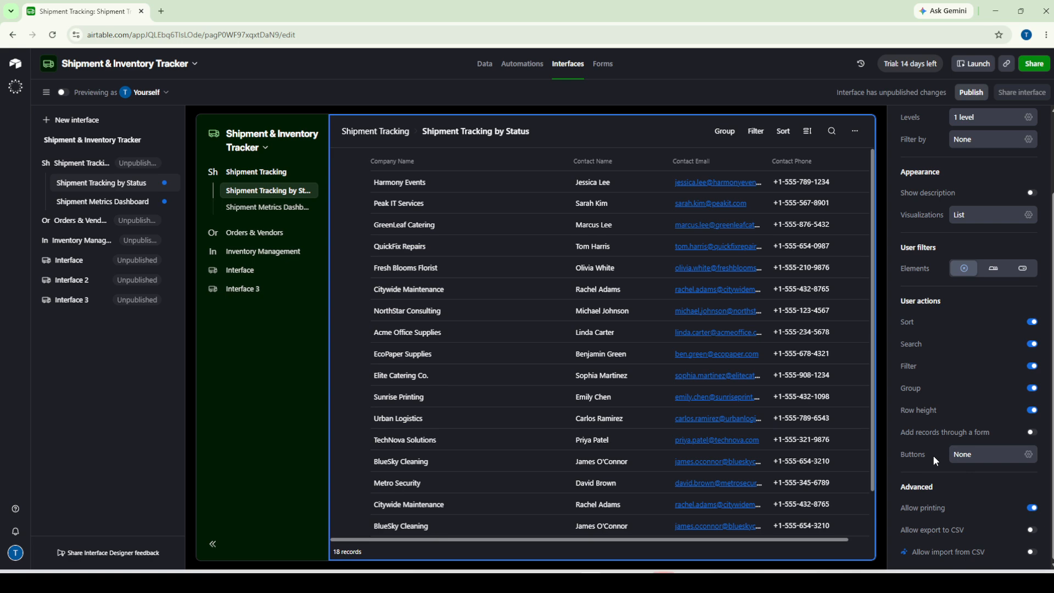
scroll(933, 455, up, 3)
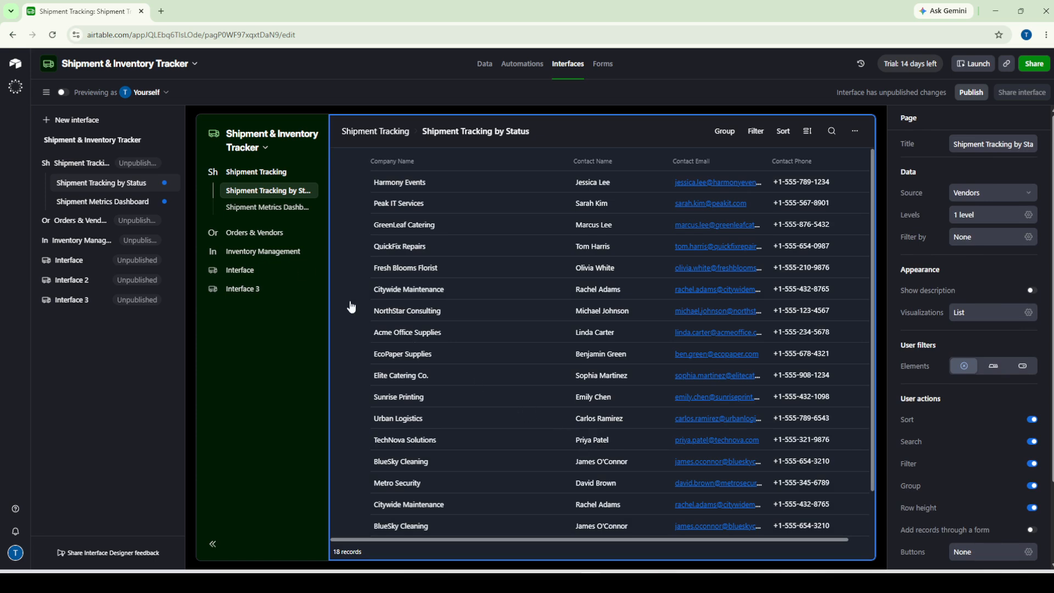
Check the Shipment Metrics Dashboard, return to Shipment Tracking by Status, and show the List settings
click(257, 207)
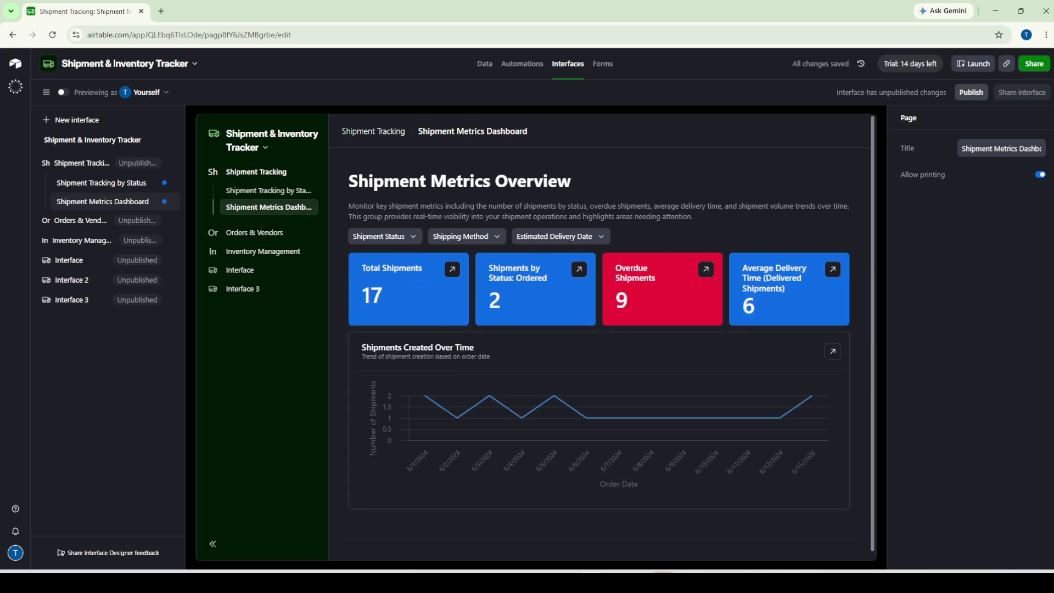
click(281, 192)
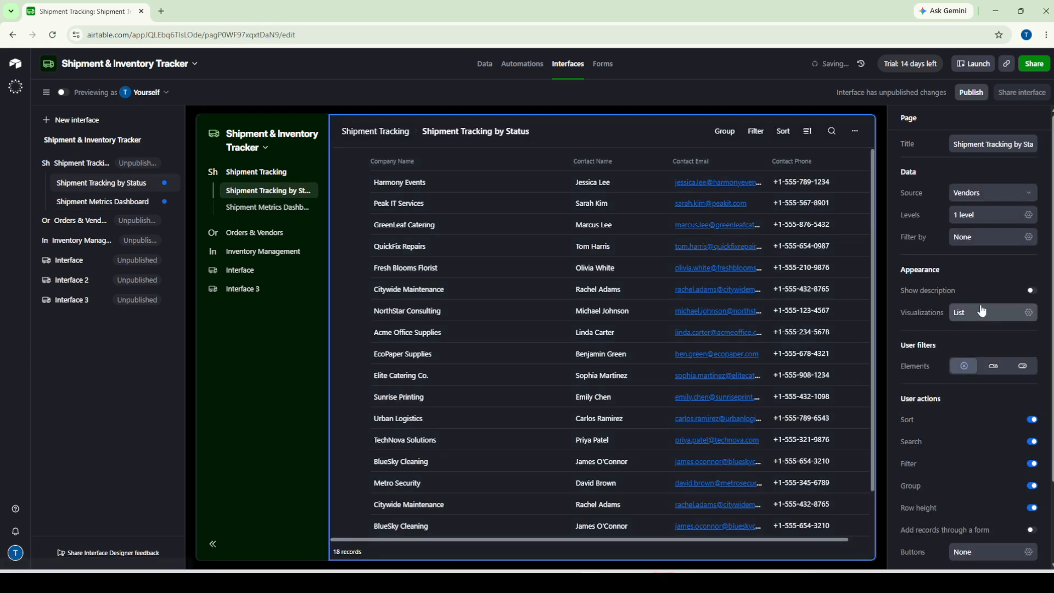
scroll(959, 452, down, 2)
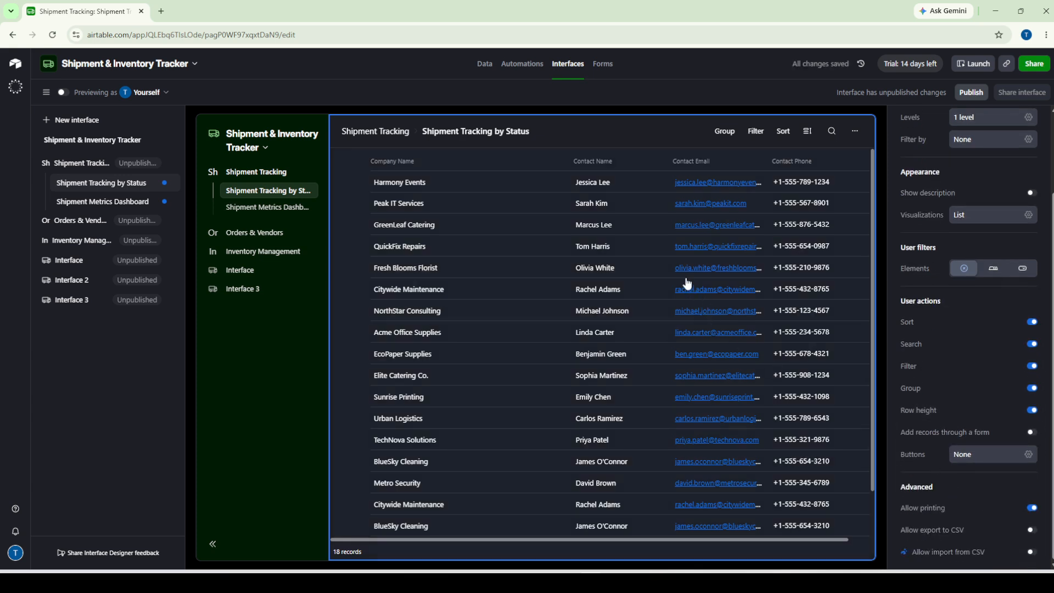
click(668, 289)
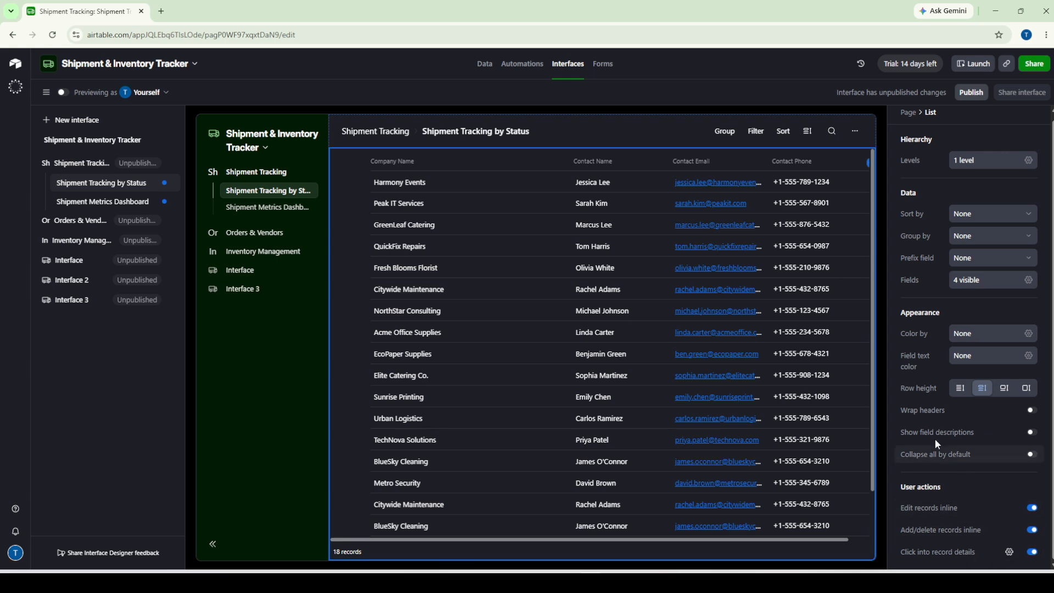
scroll(935, 414, up, 1)
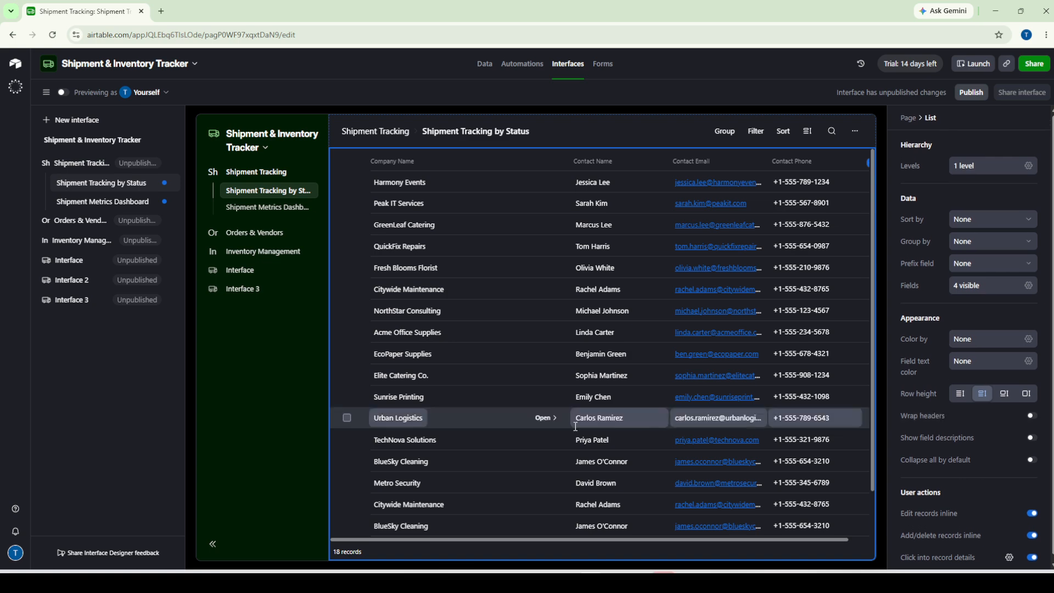
click(528, 424)
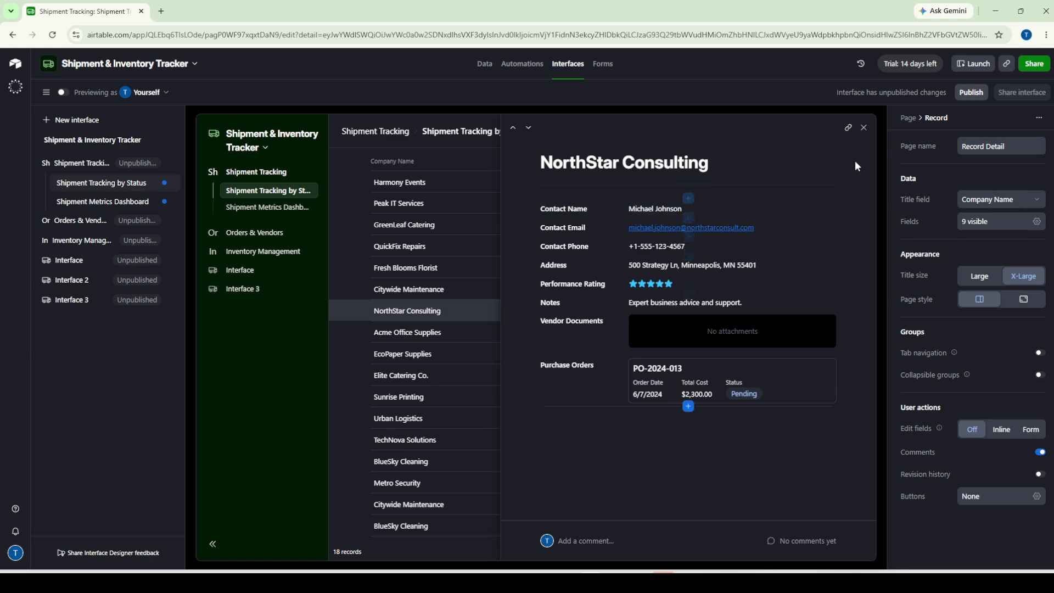
click(865, 129)
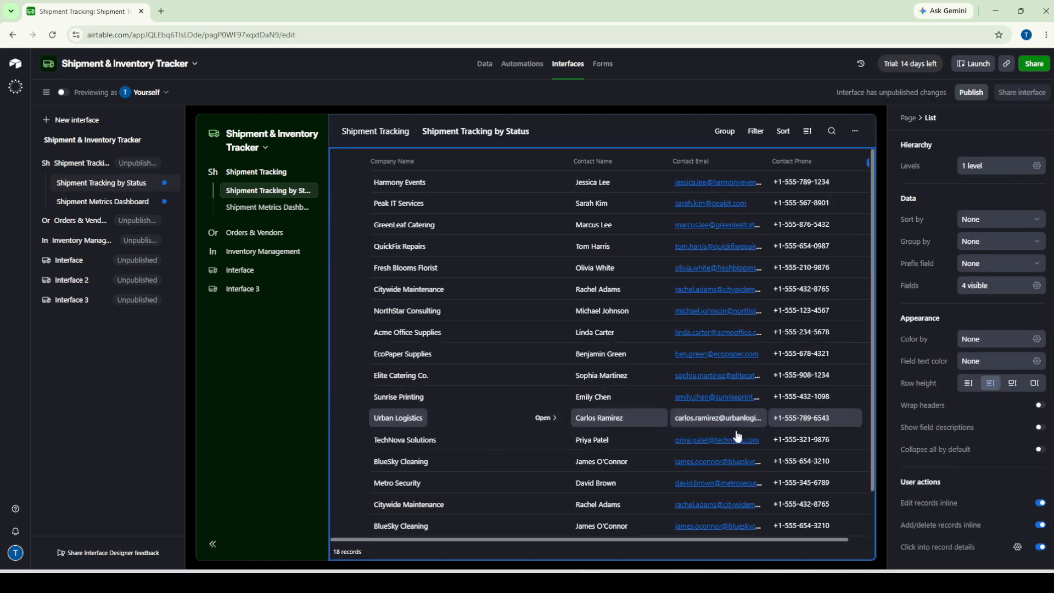
scroll(738, 434, down, 1)
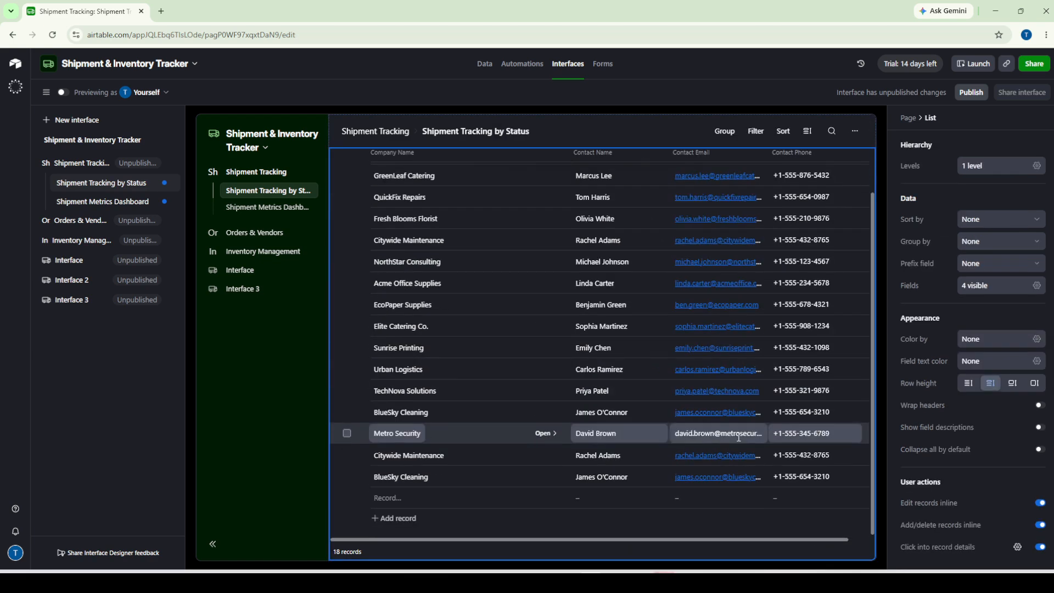
scroll(738, 437, up, 1)
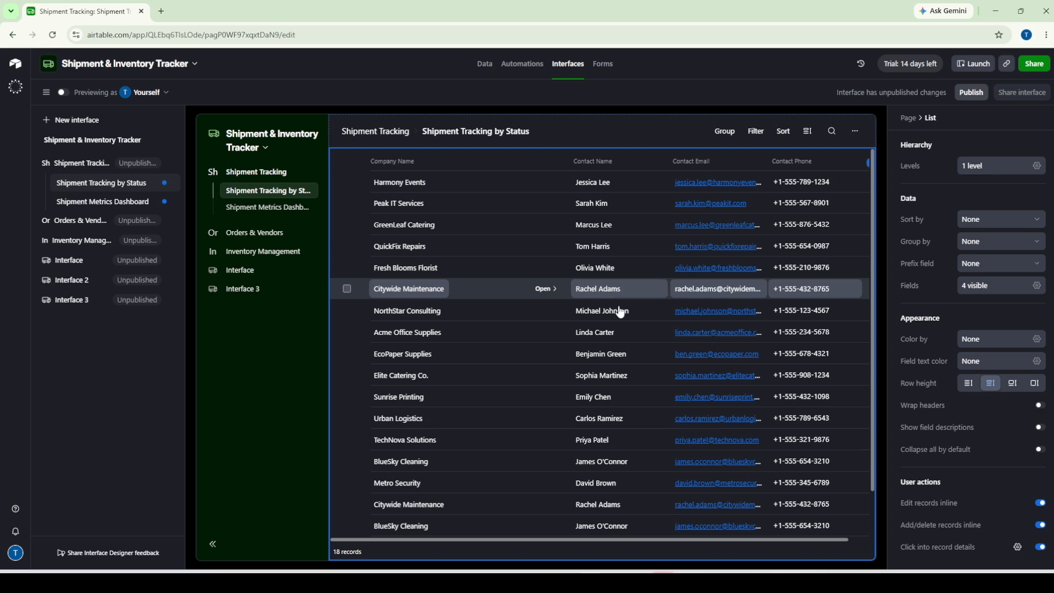
scroll(593, 362, down, 1)
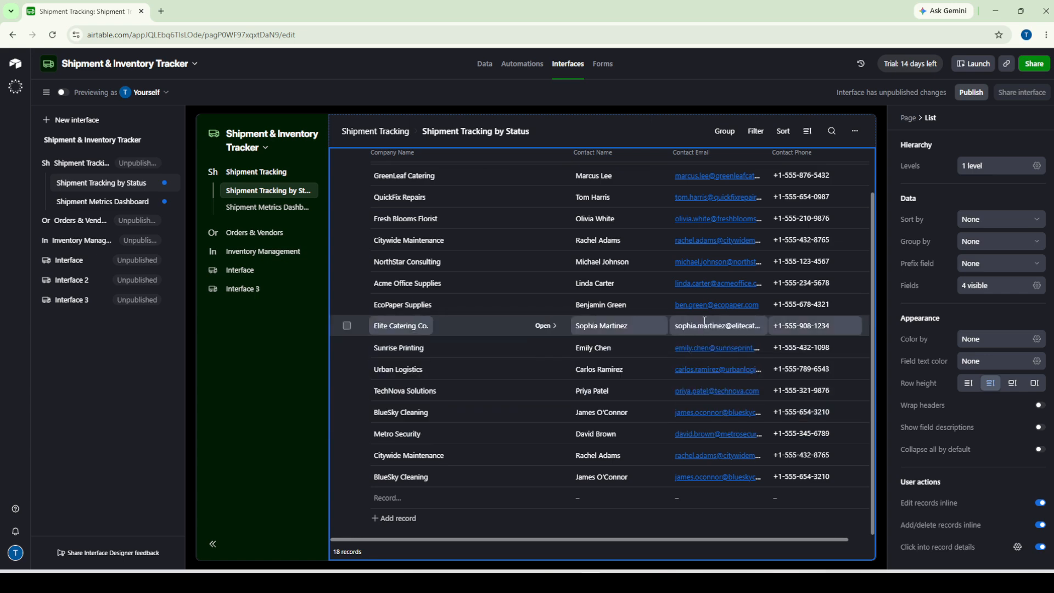
Preview the Shipment Metrics Dashboard and Orders & Vendors pages as an end user, then exit preview
click(63, 93)
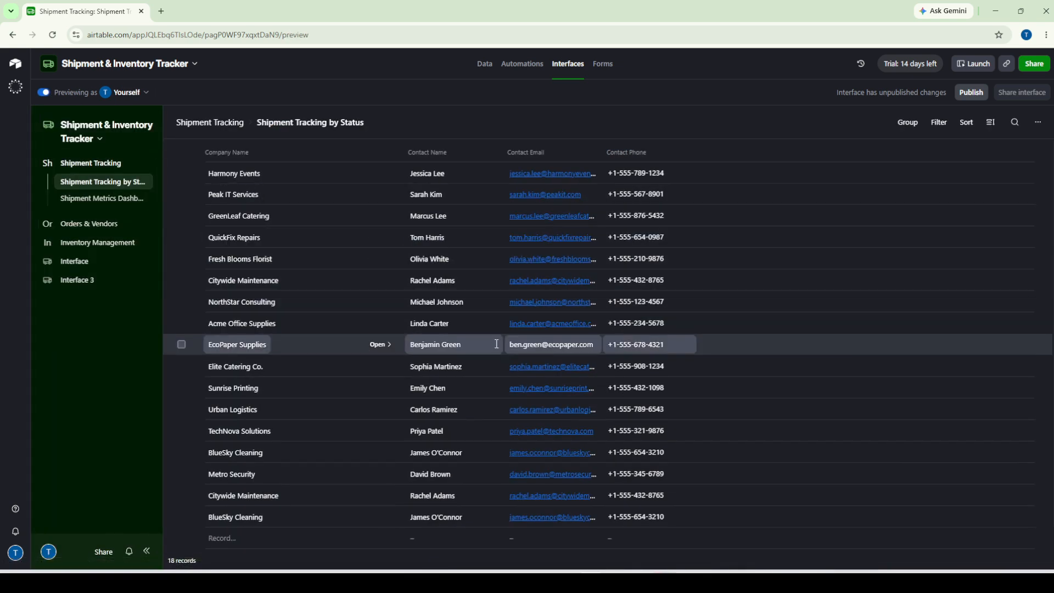
scroll(490, 347, down, 2)
scroll(487, 354, up, 2)
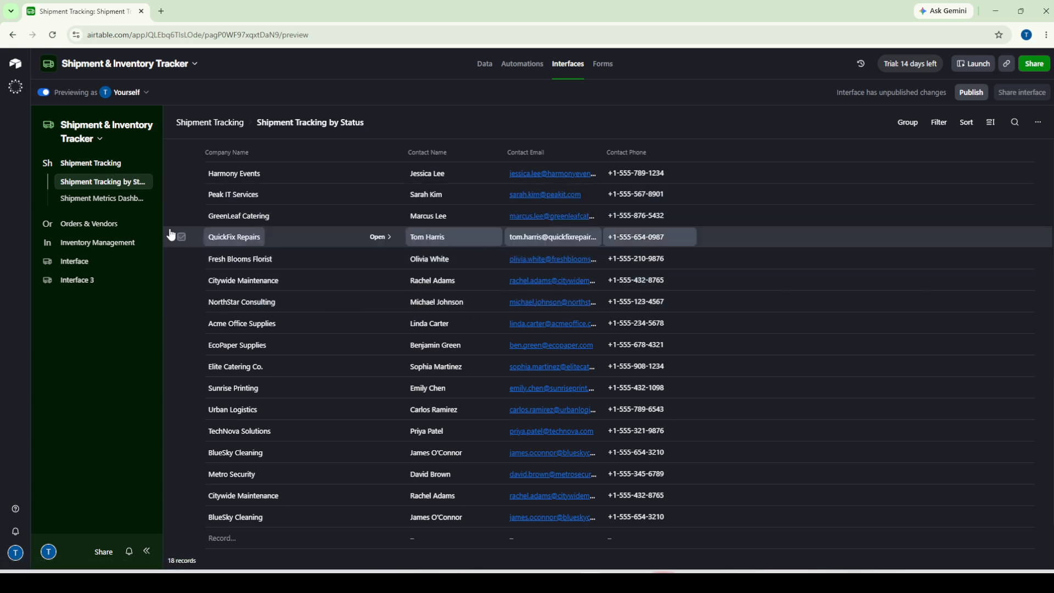
click(107, 200)
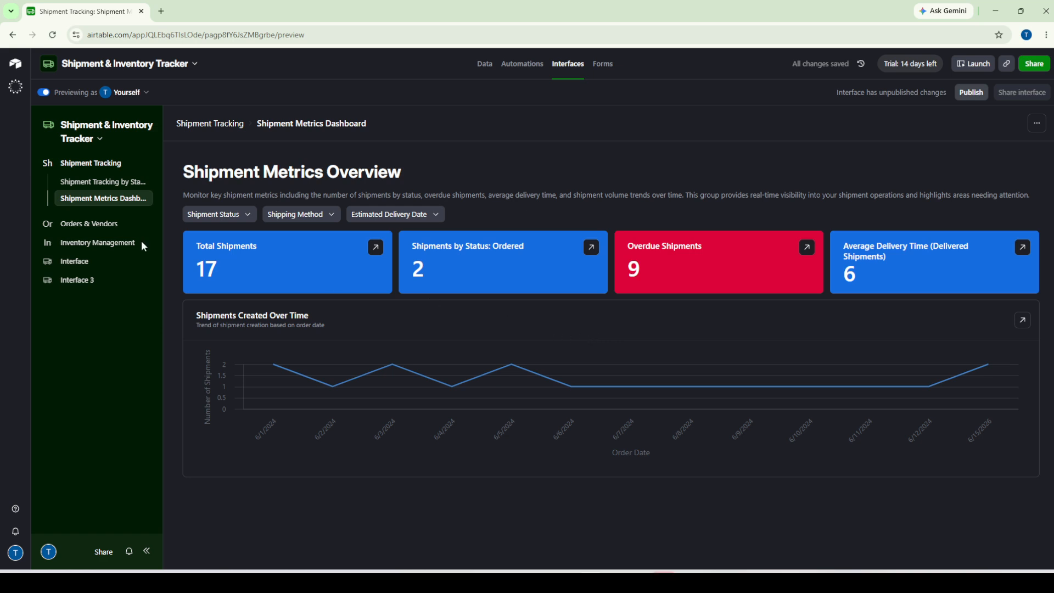
click(101, 227)
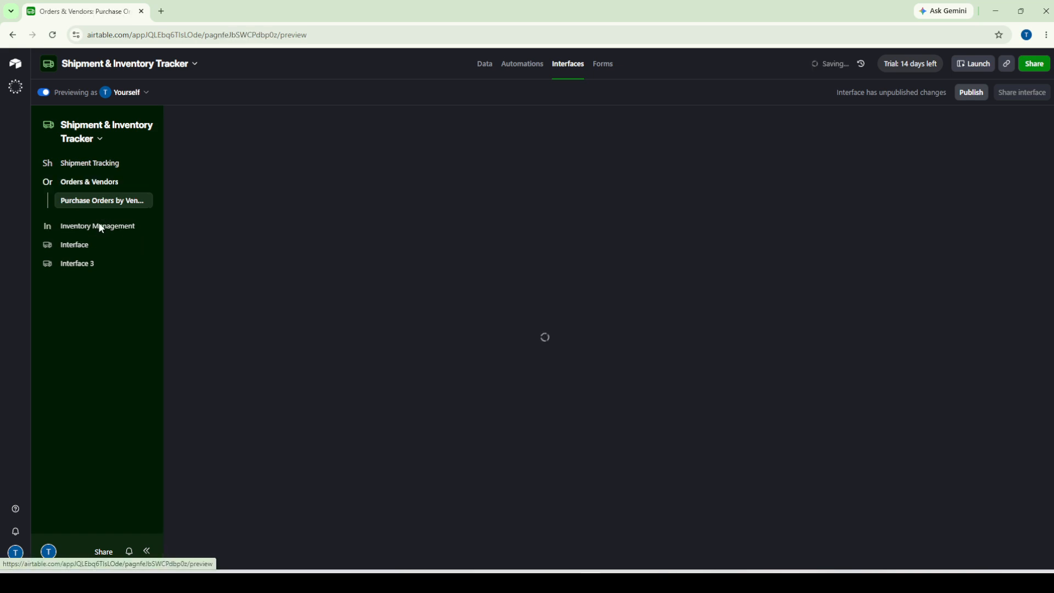
click(45, 95)
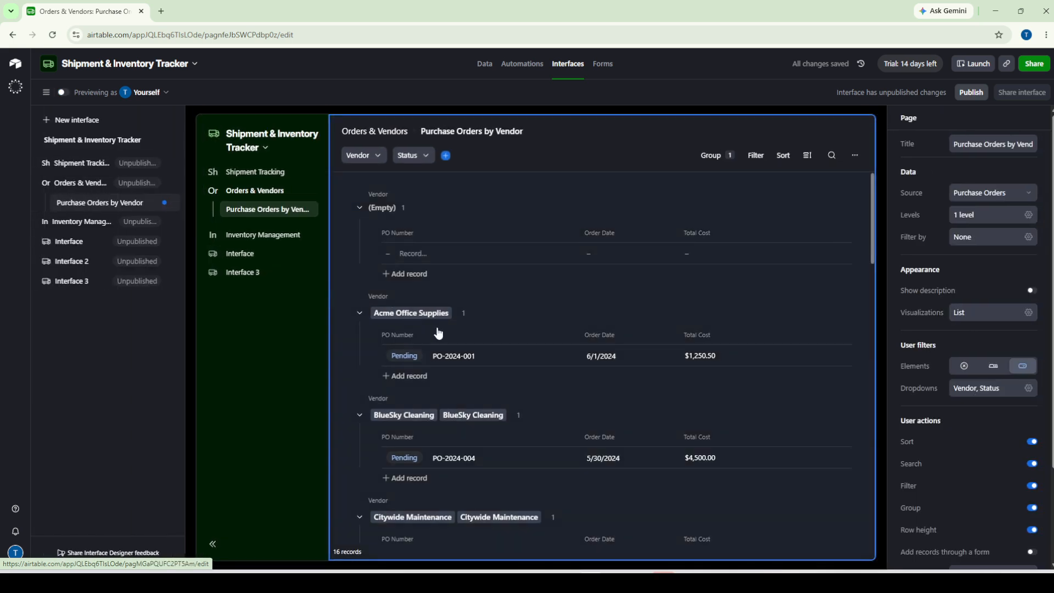